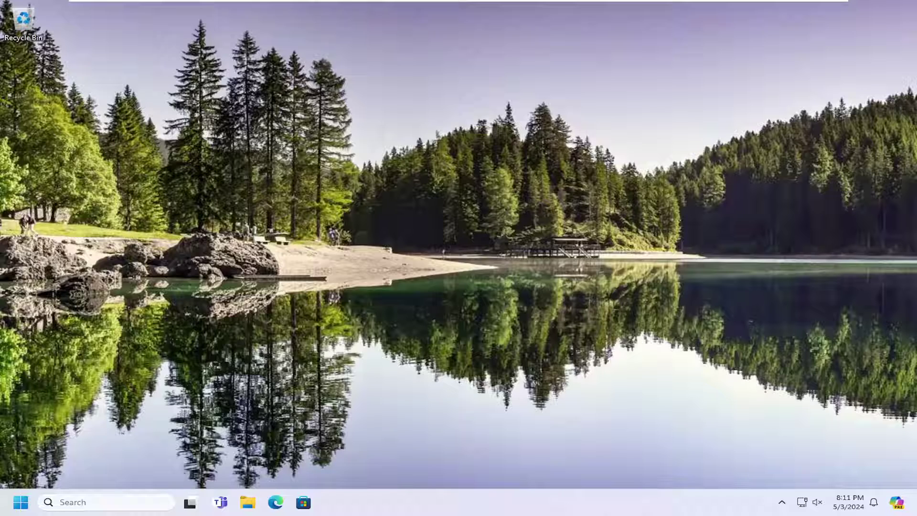
Choose 'Adjust for best performance' in Performance Options and confirm it
click(20, 503)
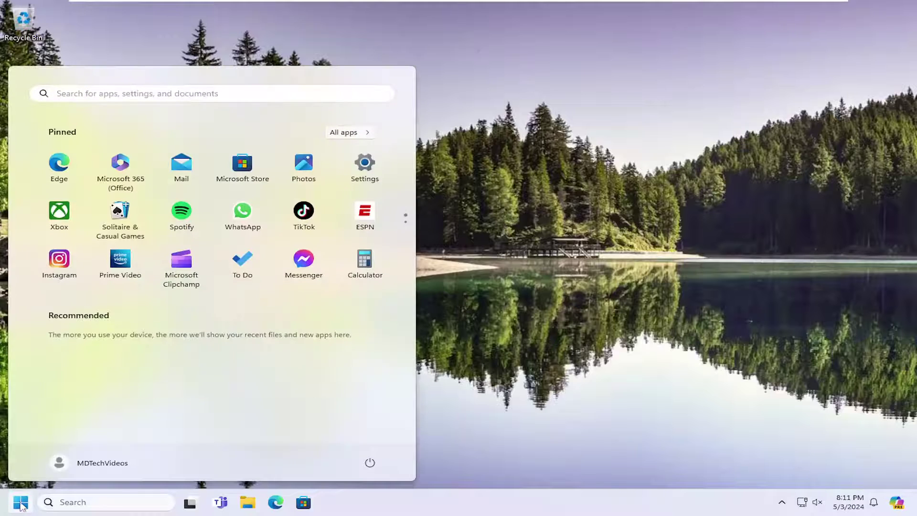
text(adjust)
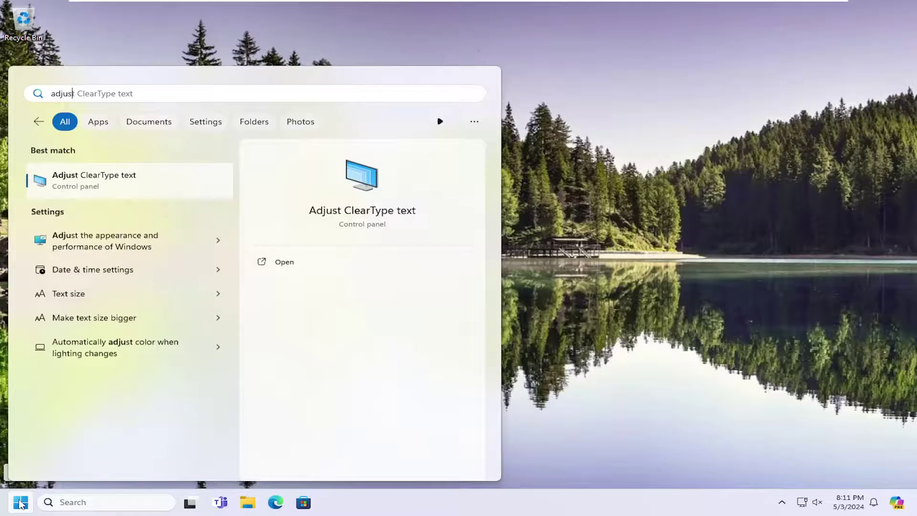
text( the apper)
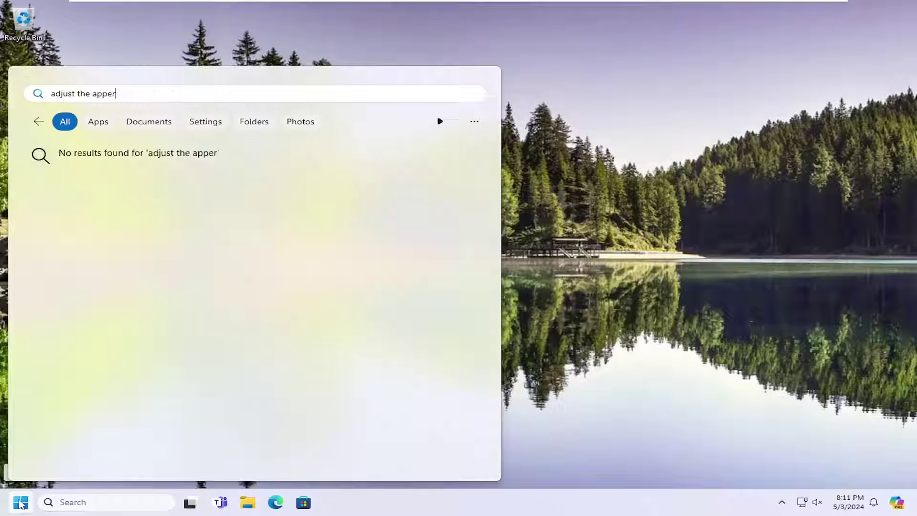
key(BackSpace)
key(BackSpace)
text(ear)
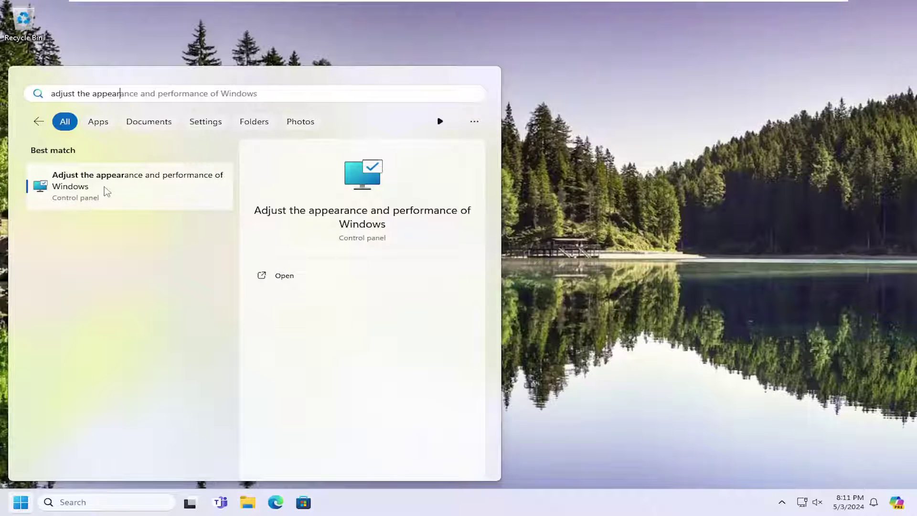
click(95, 191)
drag(233, 54, 252, 55)
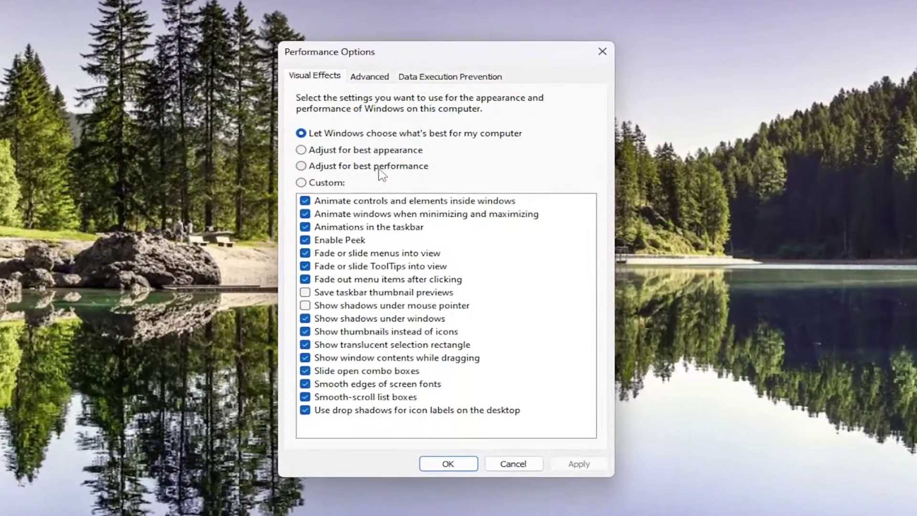
click(382, 172)
click(577, 457)
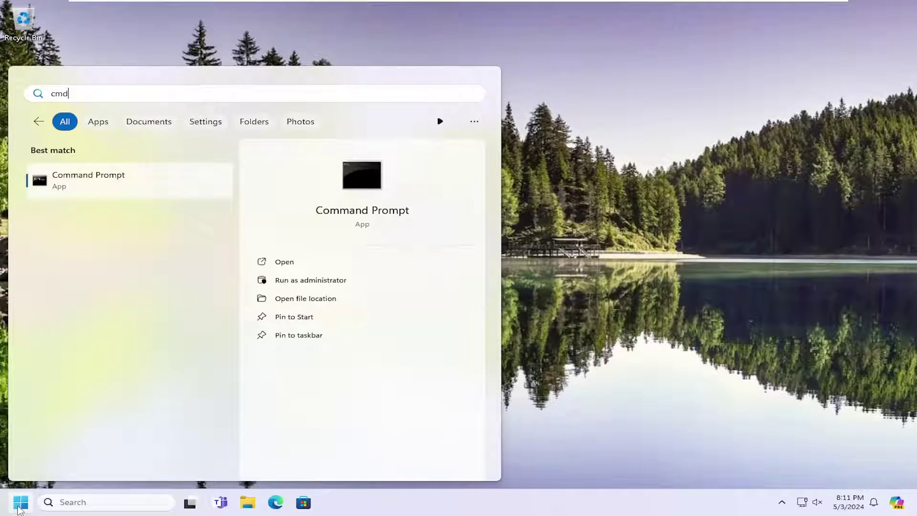
Run Command Prompt as administrator from the search results
right_click(101, 180)
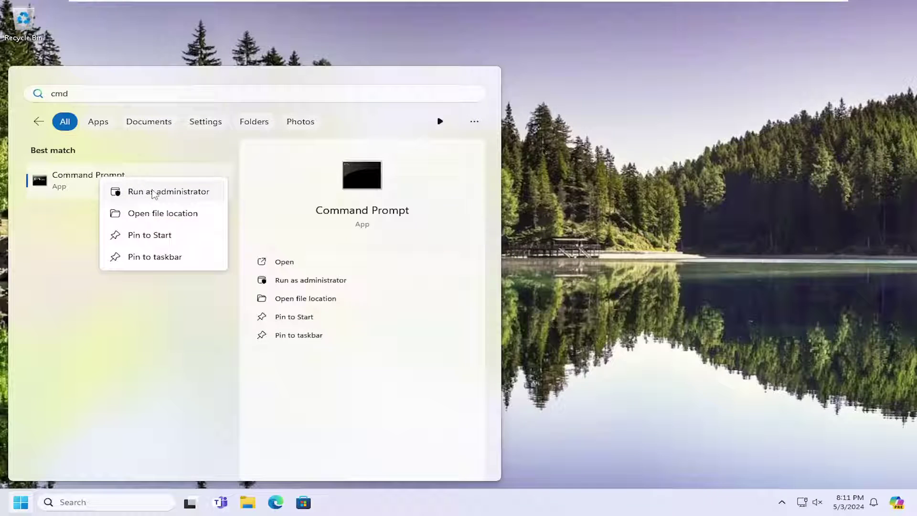
click(144, 194)
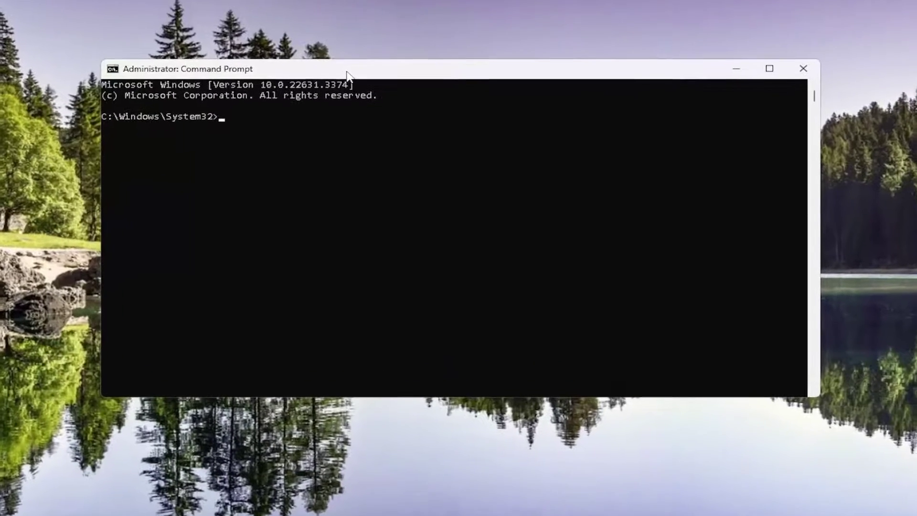
text(sfc)
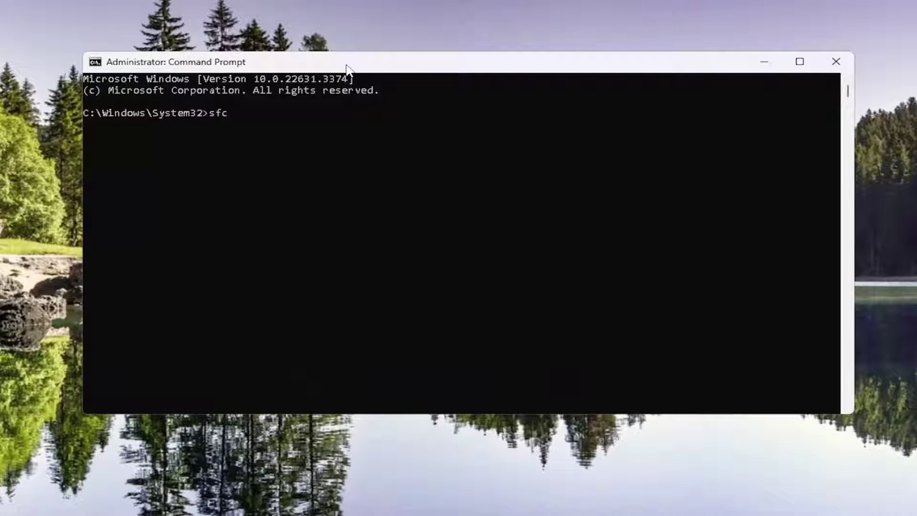
text( /scannow)
Run sfc /scannow in the elevated Command Prompt
key(Return)
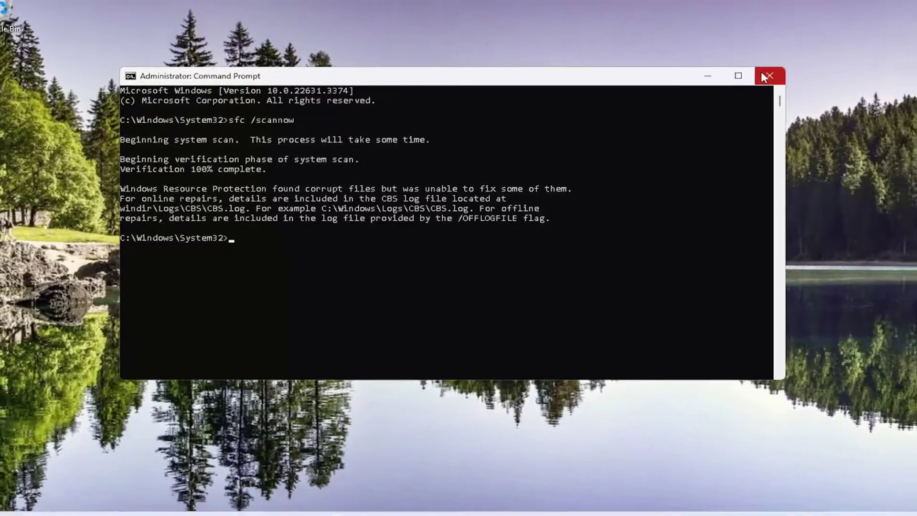
Close Command Prompt and bring up the Win+X power user menu
click(836, 61)
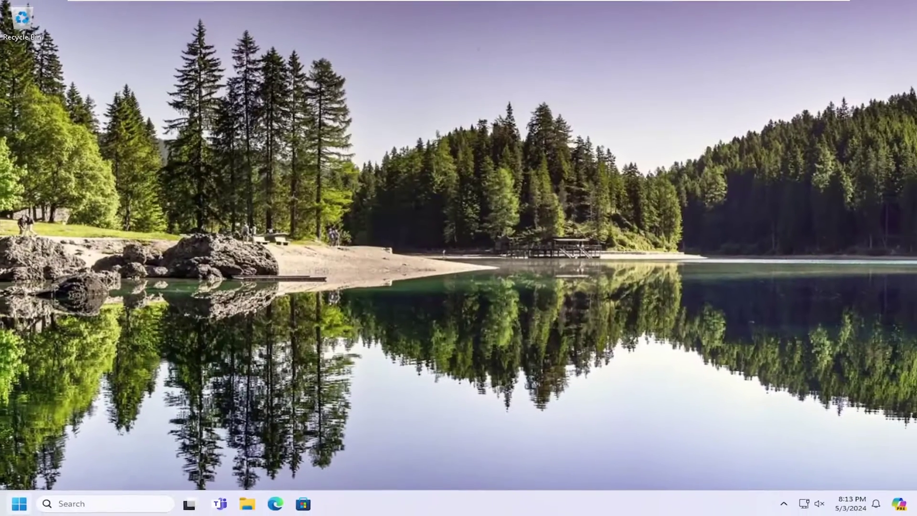
key(super+x)
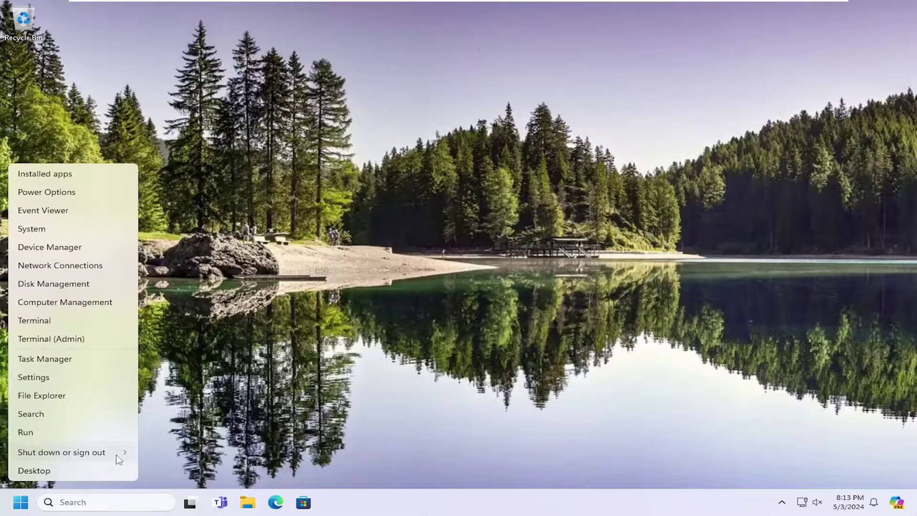